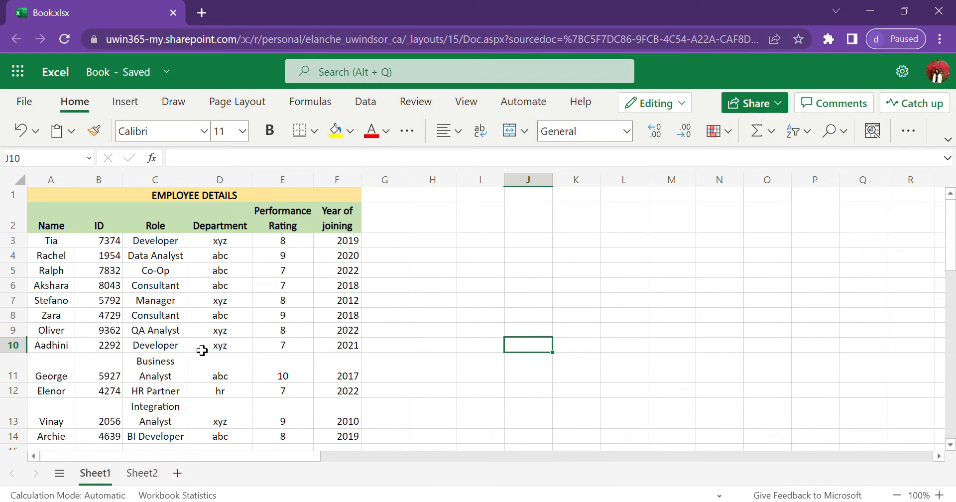
Step: Compare the employee details table on Sheet1 with the list of IDs on Sheet2
click(157, 478)
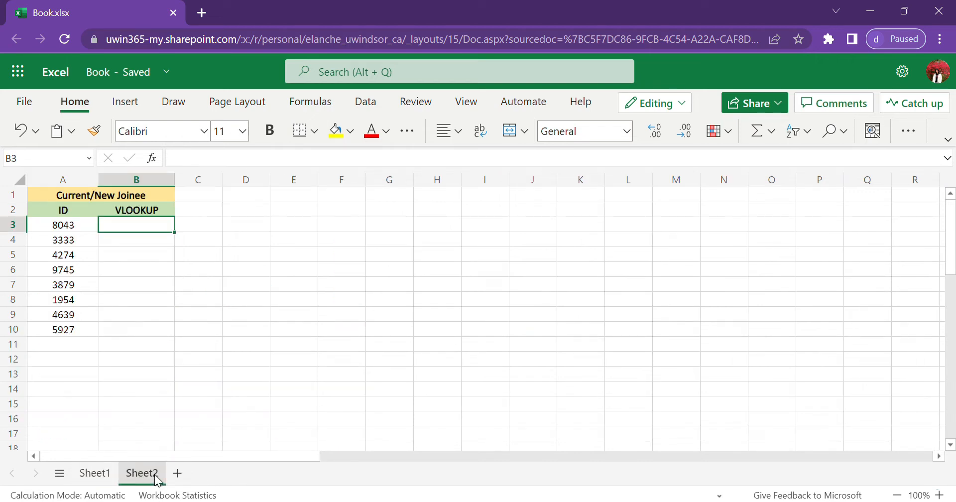
click(100, 476)
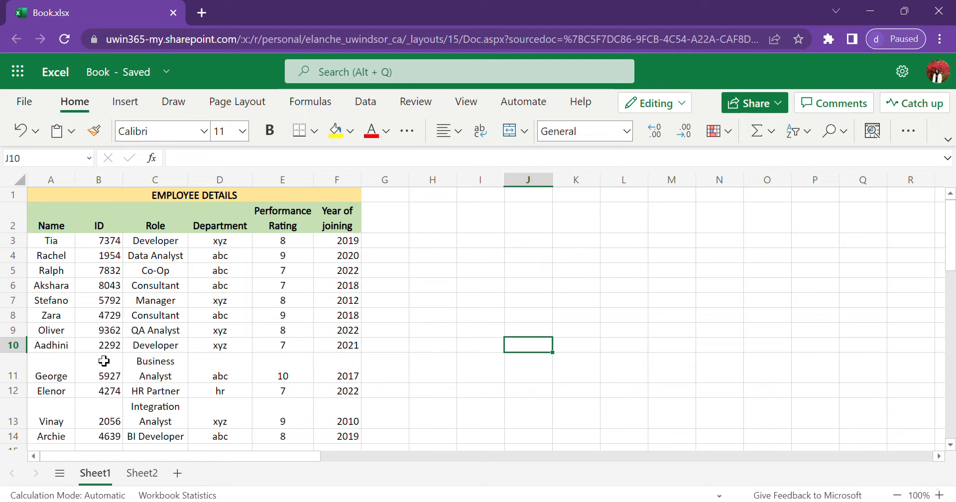
click(142, 473)
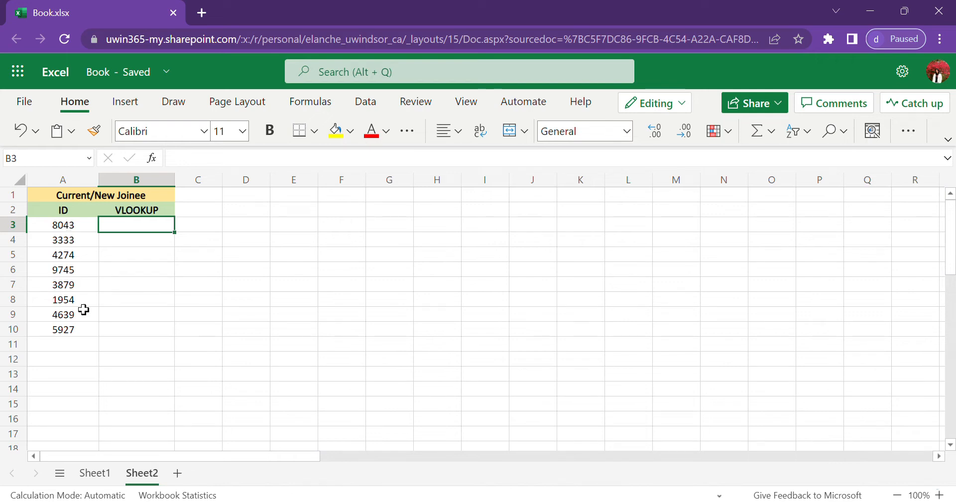
click(93, 477)
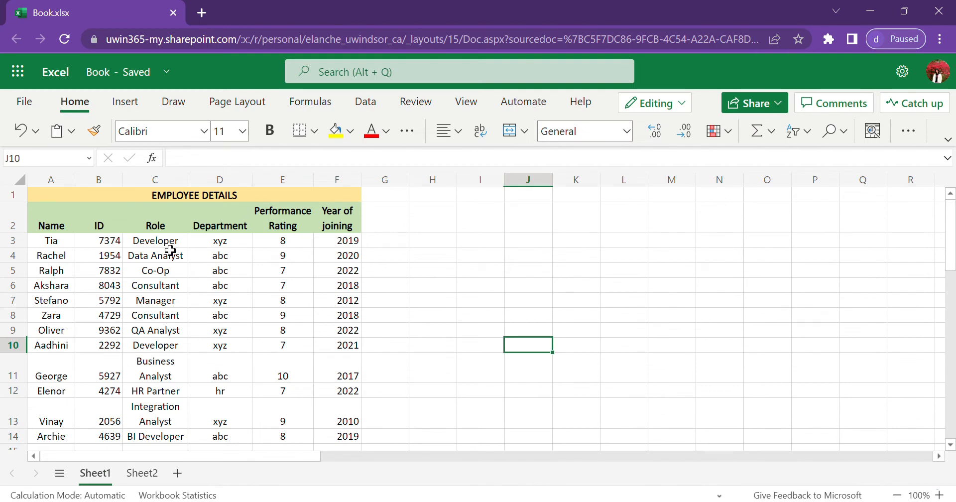
click(142, 472)
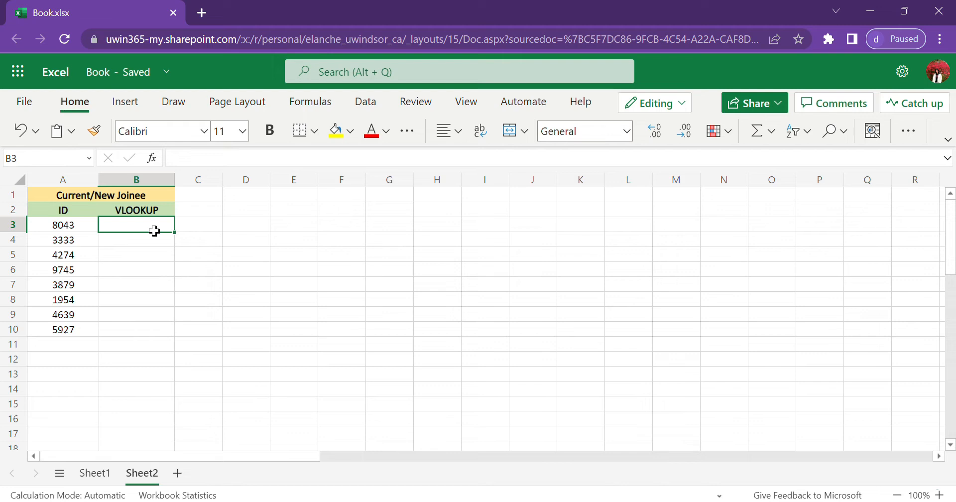
Step: Begin a VLOOKUP formula in Sheet2 cell B3 with lookup value A3 and a table array starting at Sheet1!$B$3
click(190, 168)
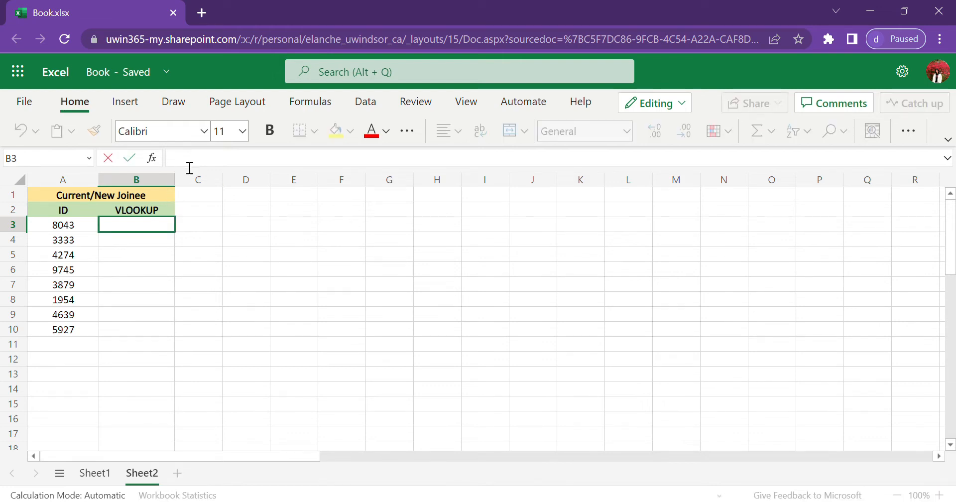
text(=)
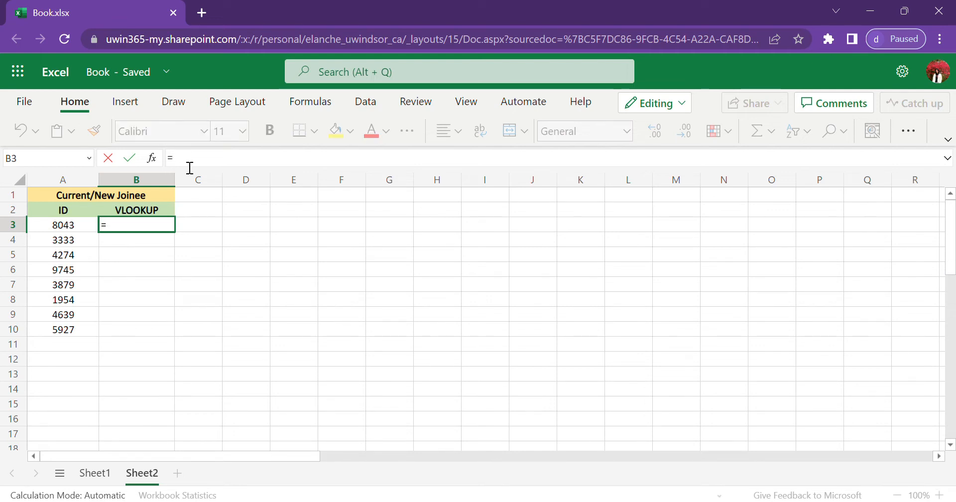
text(VLOOKUP)
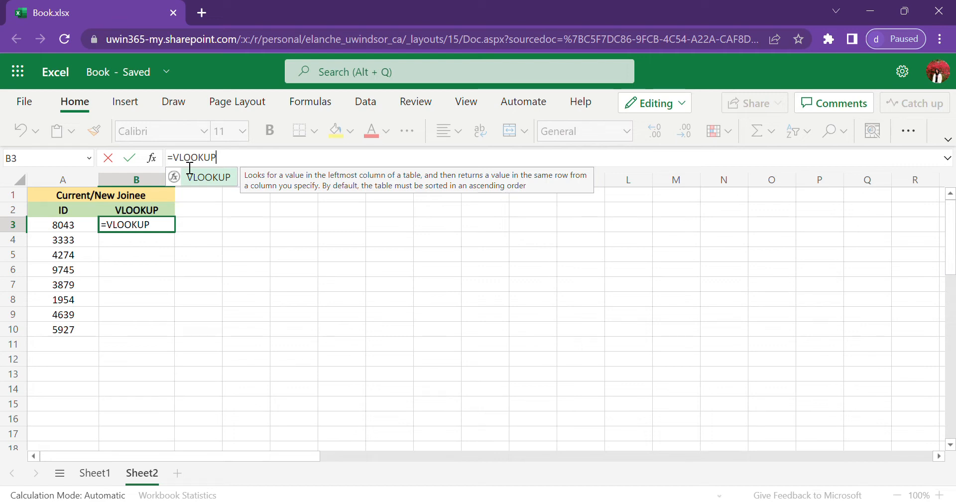
text(()
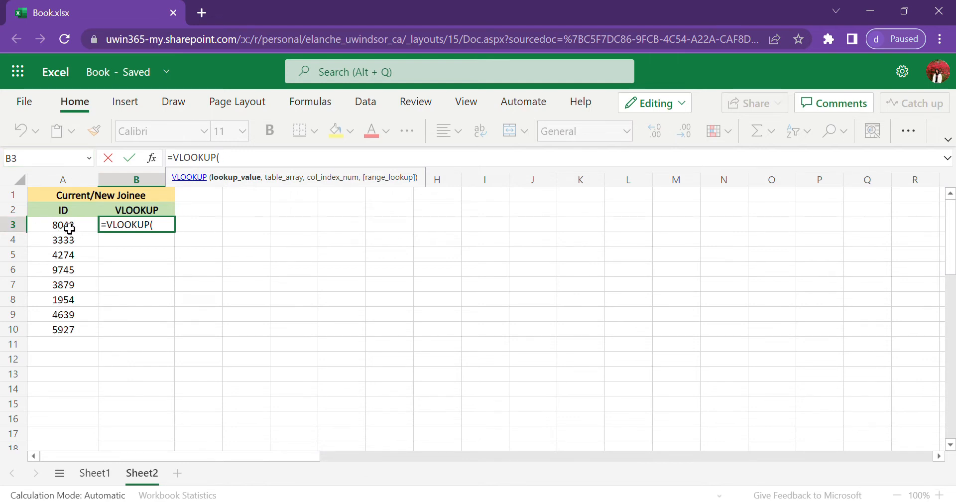
text(A3,)
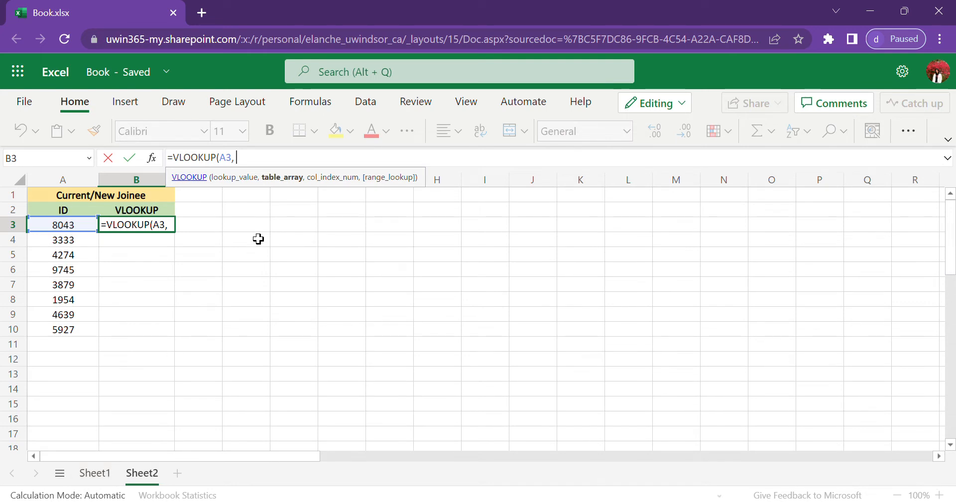
text(Sheet1)
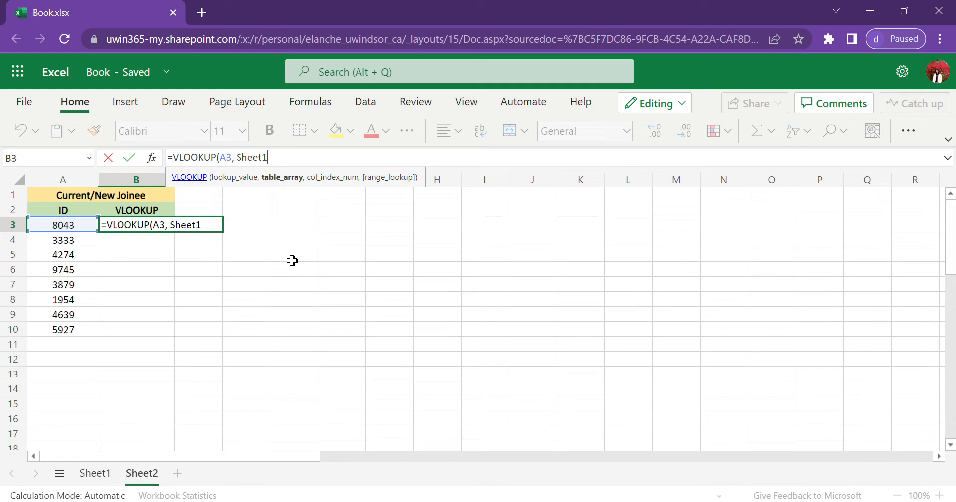
text(!)
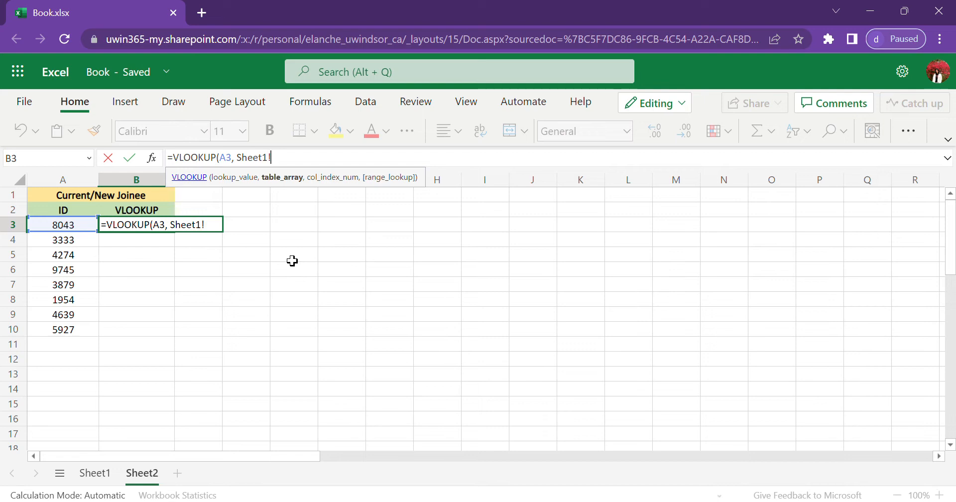
click(96, 475)
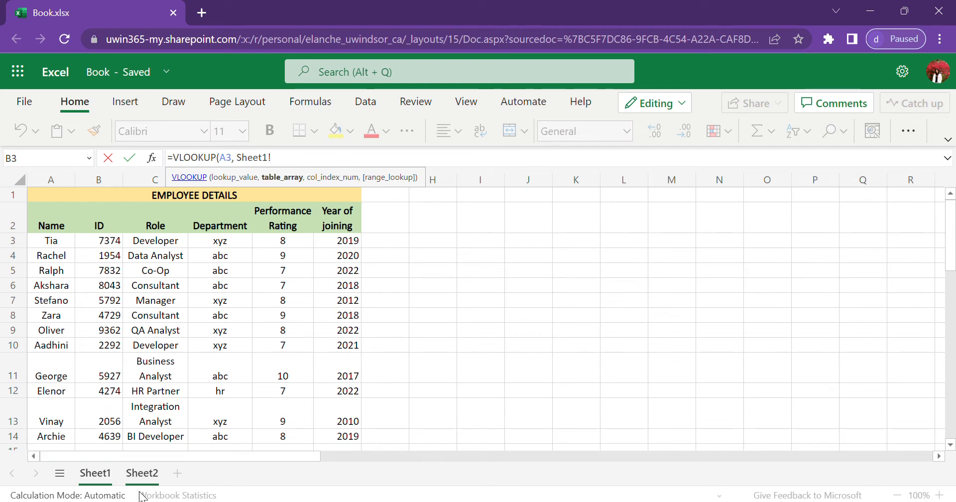
click(142, 472)
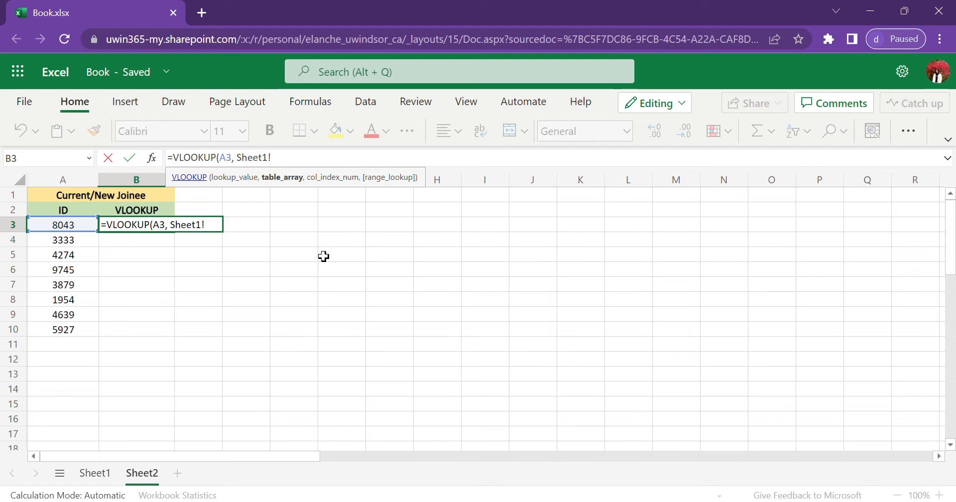
text($B$3)
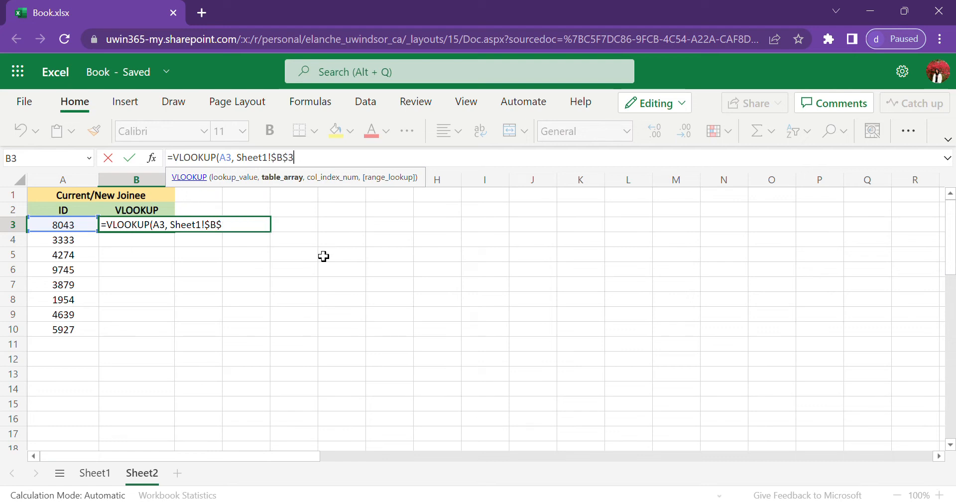
Step: Try to complete the B3 formula with range end $B$14, column index 1 and FALSE for an exact match
click(93, 473)
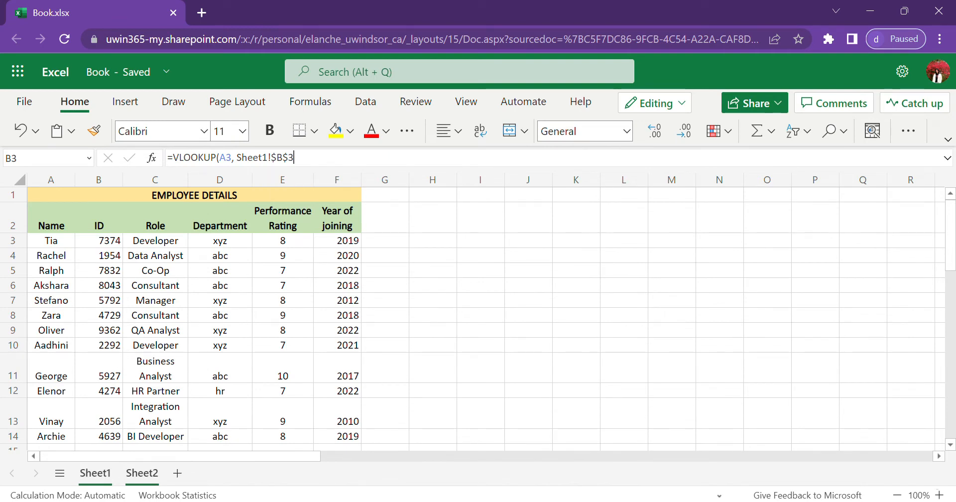
click(143, 473)
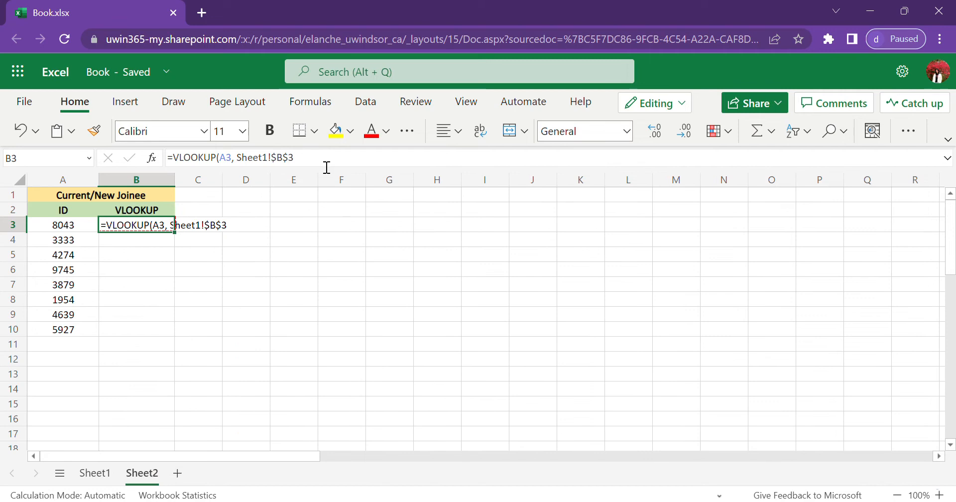
text(:)
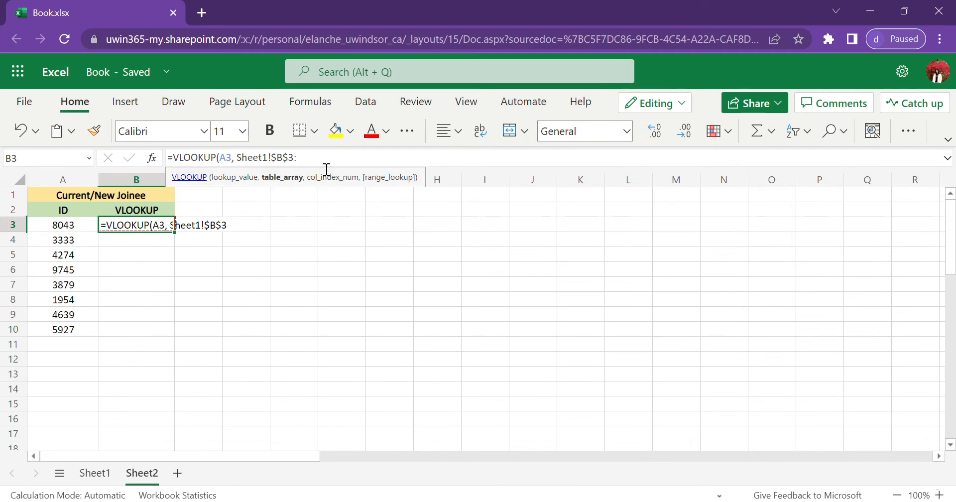
text($b$14)
key(BackSpace)
text(B)
text(,)
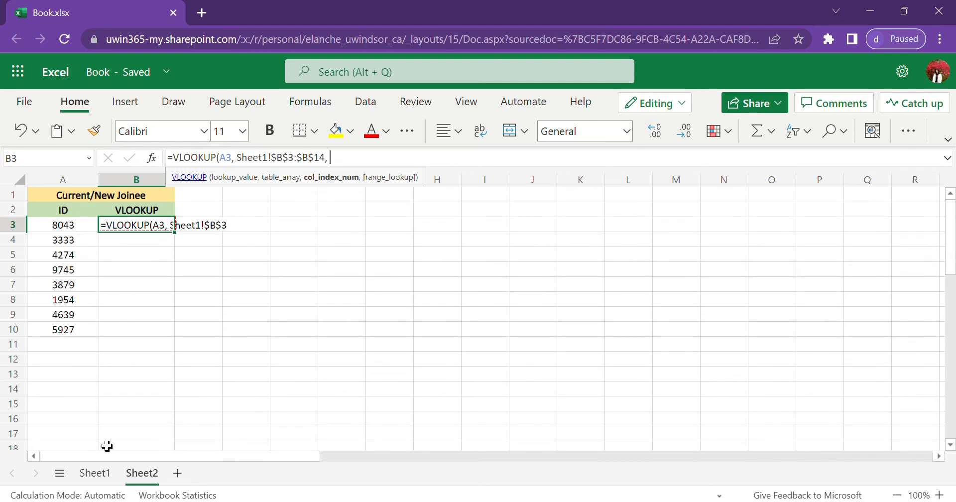
click(100, 474)
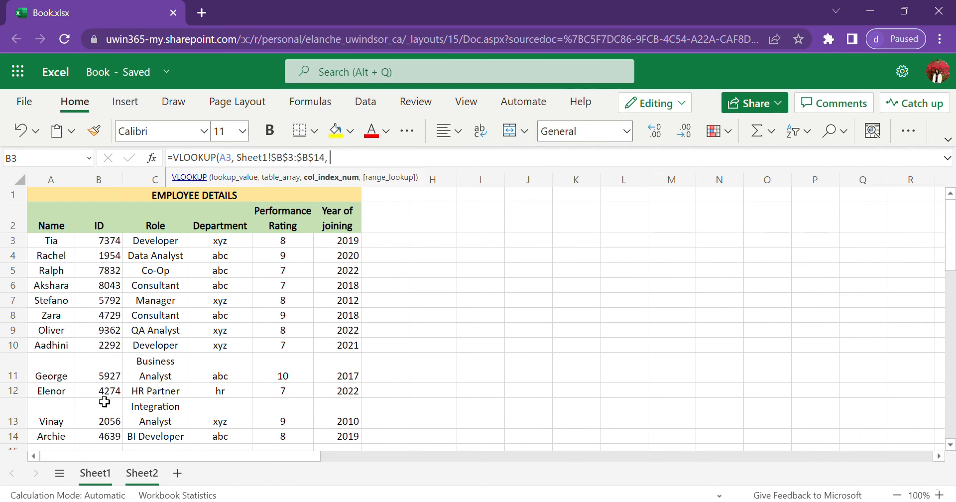
click(143, 479)
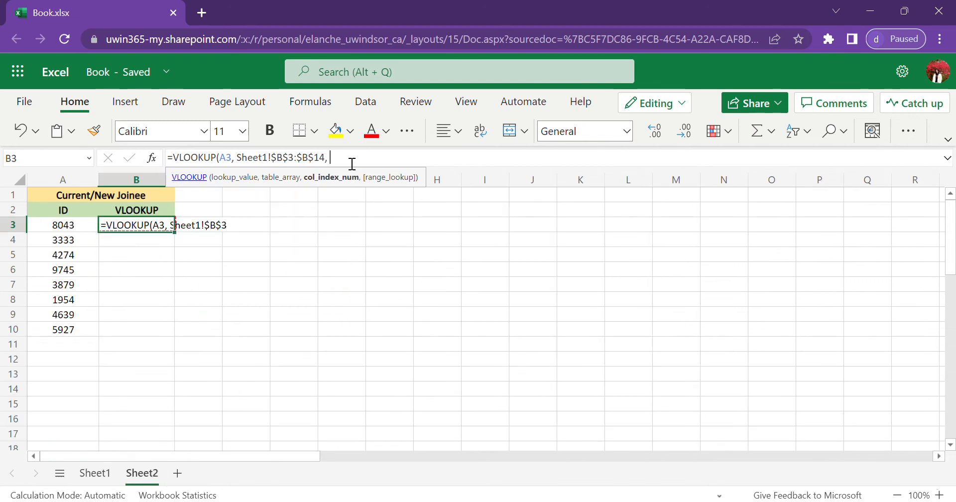
text(1,)
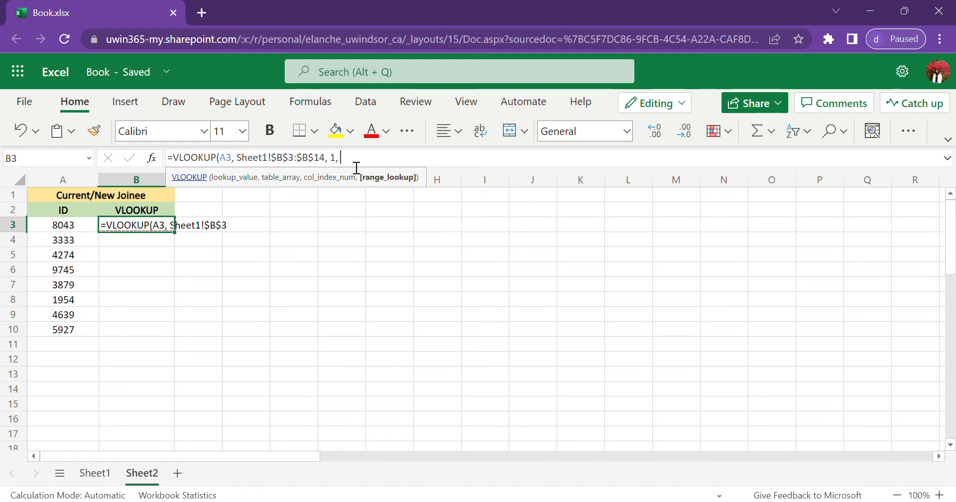
text(FALSE)
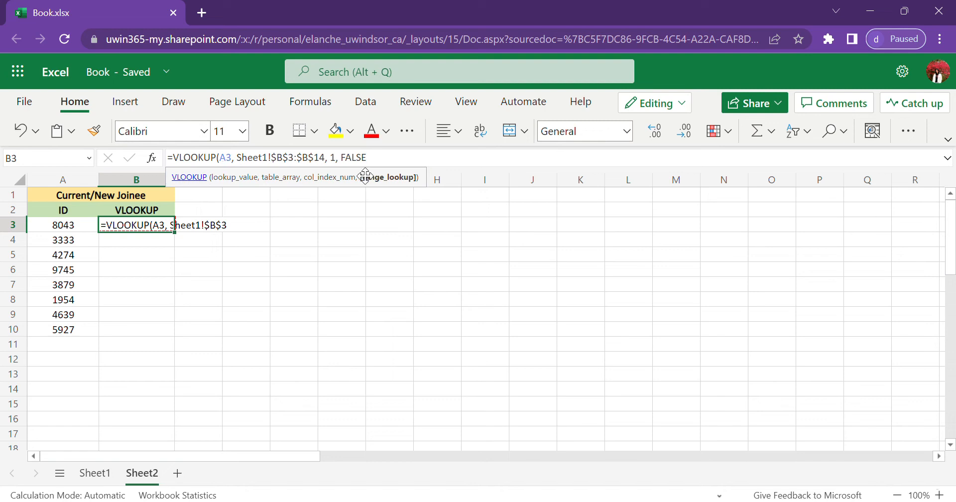
text())
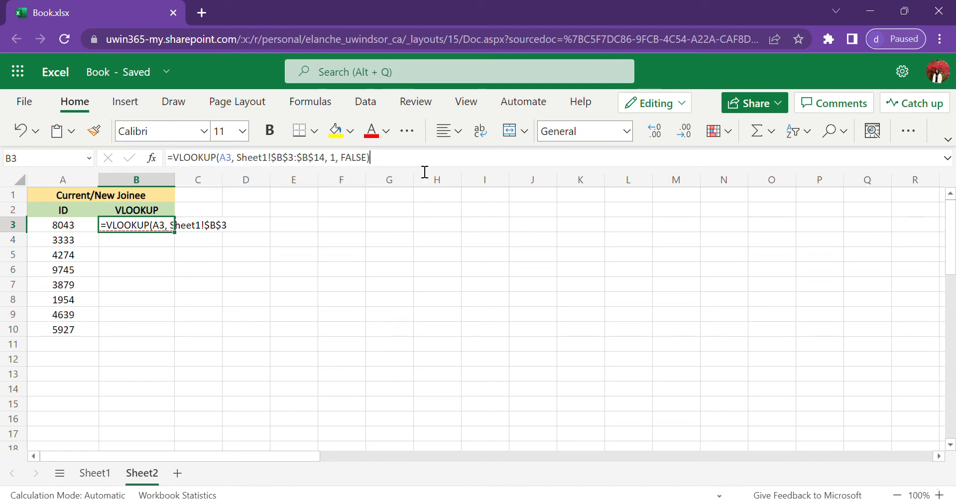
key(Return)
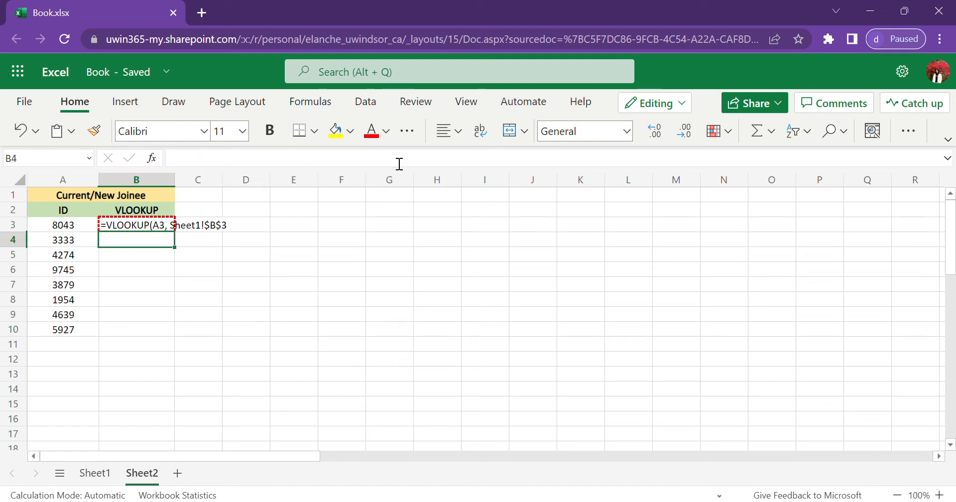
Step: Complete the formula in cell B3 as =VLOOKUP(A3, Sheet1!$B$3:$B$14, 1, FALSE)
click(152, 232)
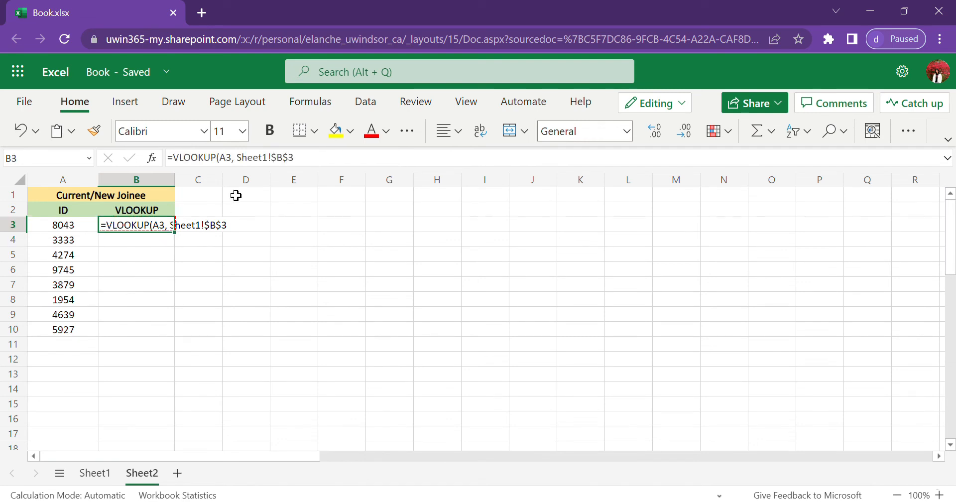
click(316, 160)
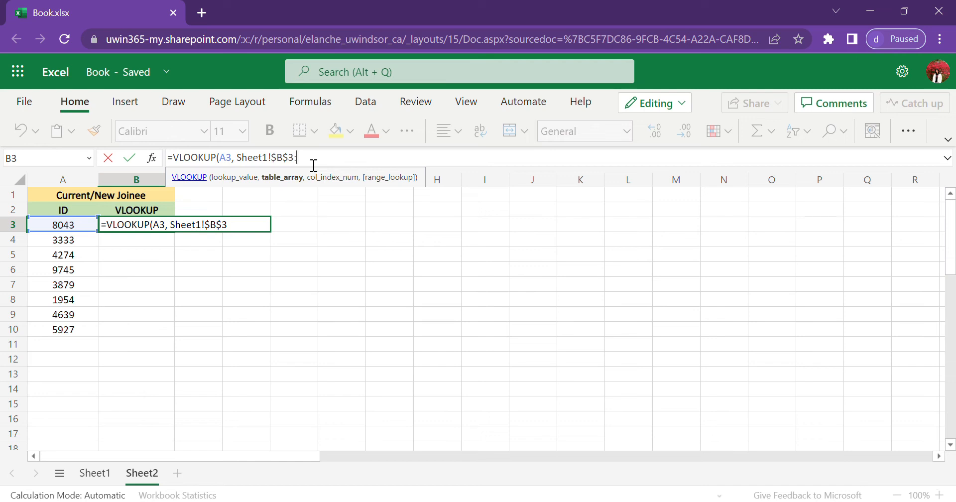
text(:$B$14)
text(,)
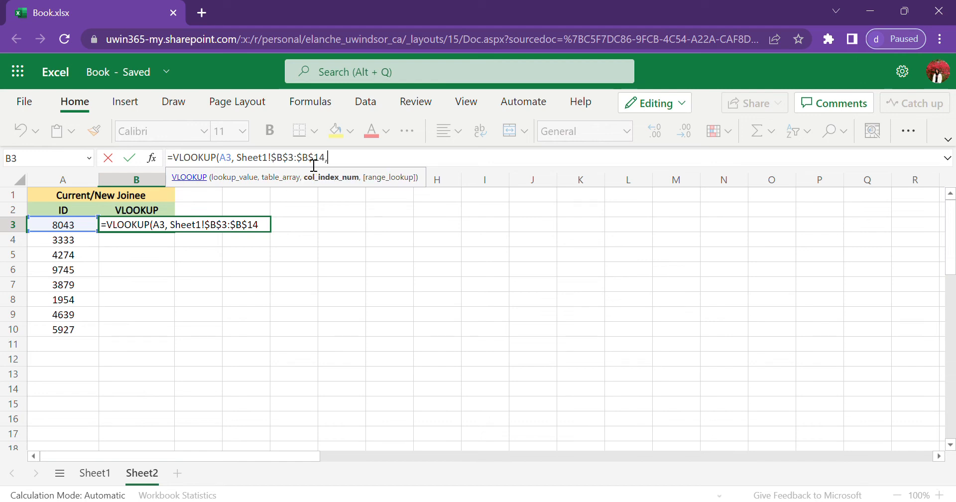
text( 1,)
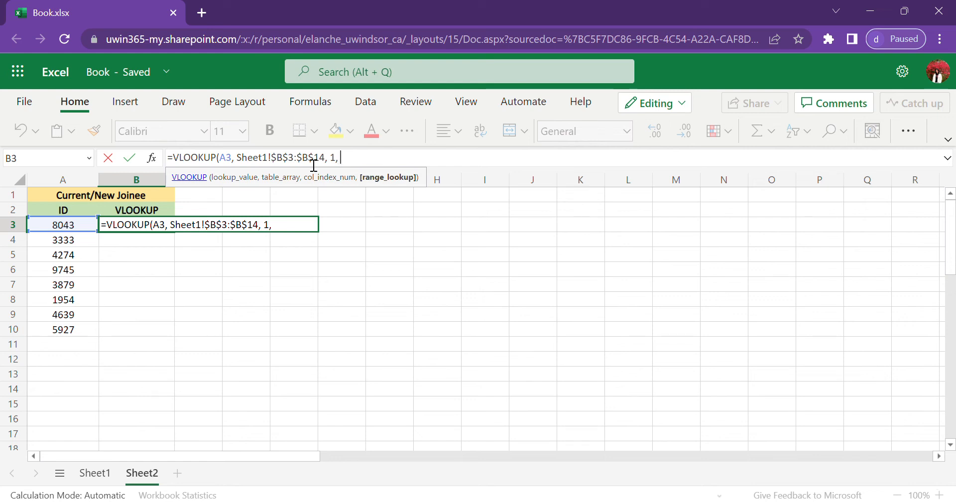
text( FALSE))
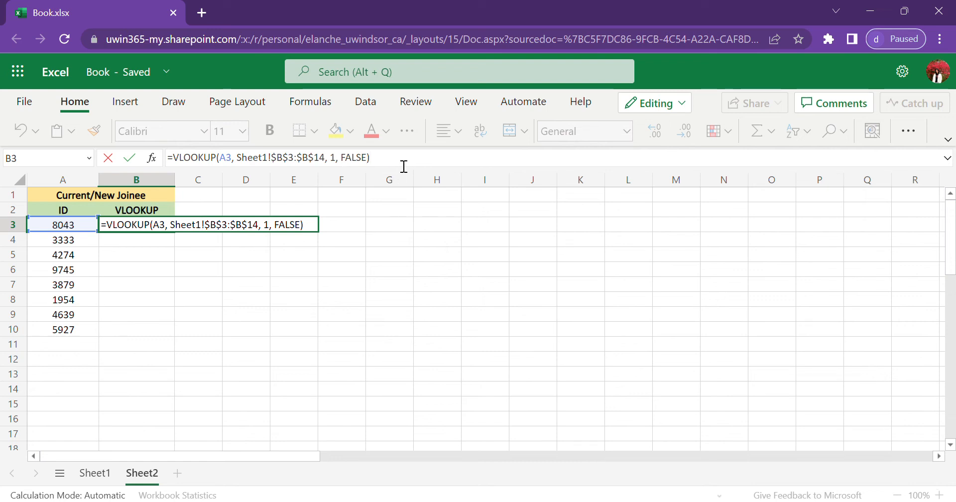
key(Return)
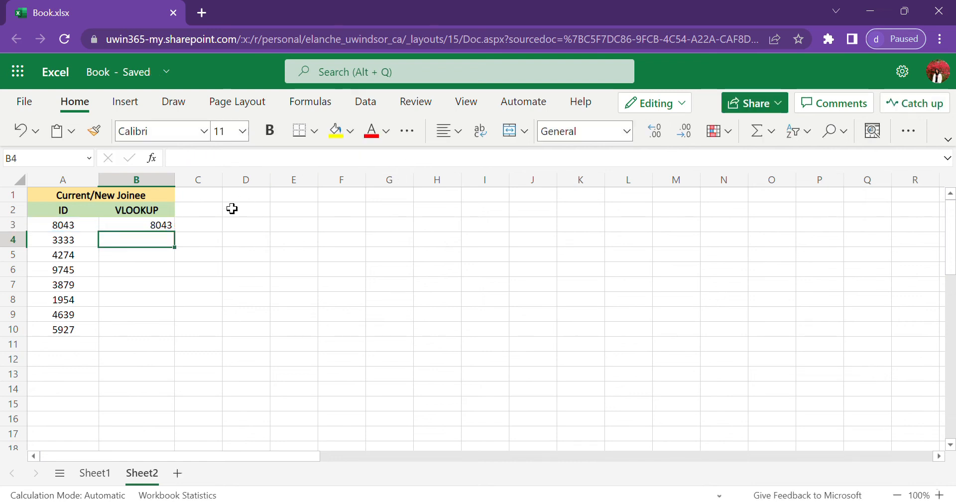
Step: Check the lookup result in B3 against the matching ID in cell B6 of Sheet1
click(161, 230)
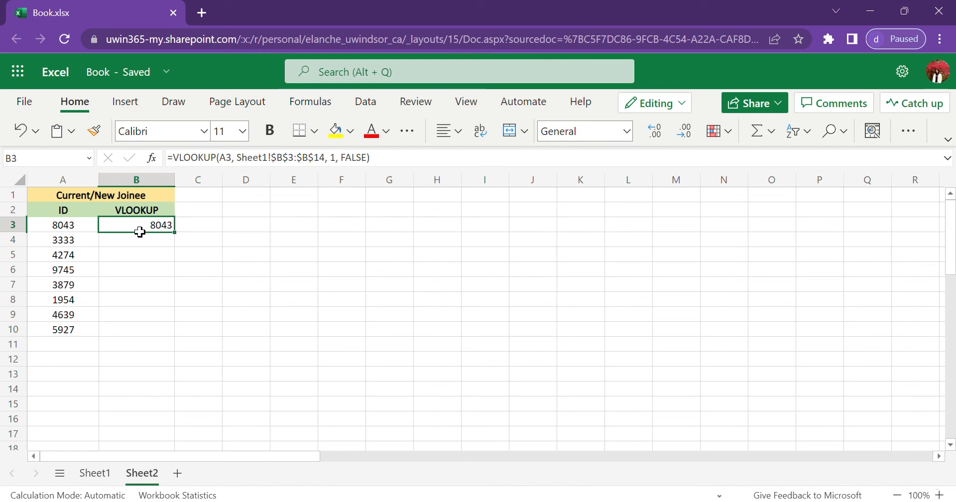
click(97, 479)
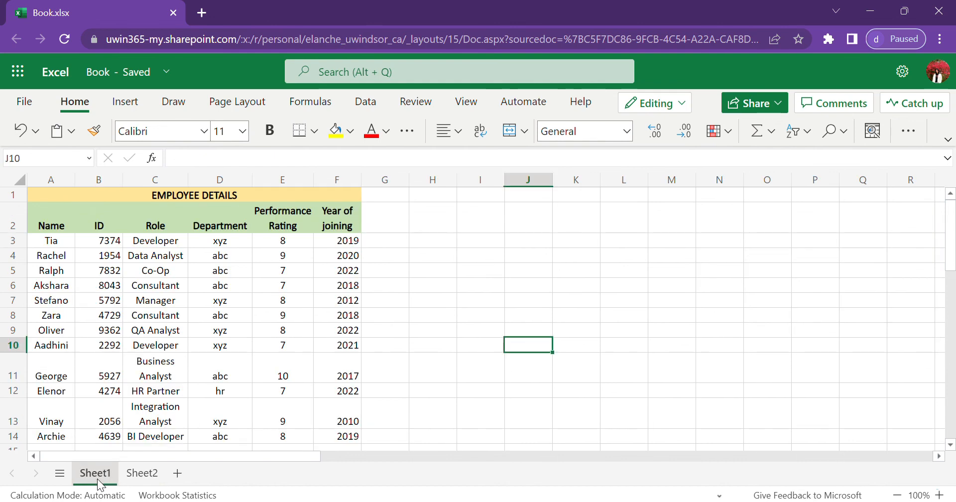
click(116, 292)
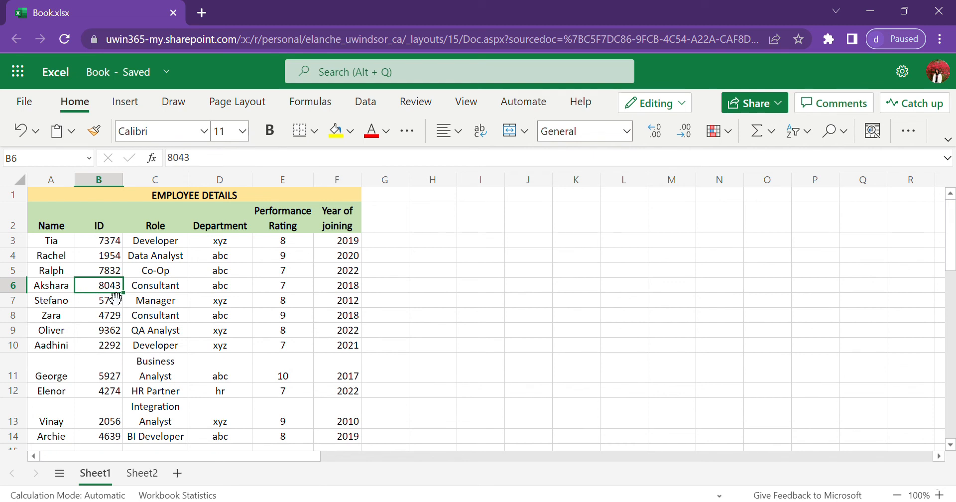
Step: Fill the VLOOKUP formula on Sheet2 from B3 down through B10
click(147, 477)
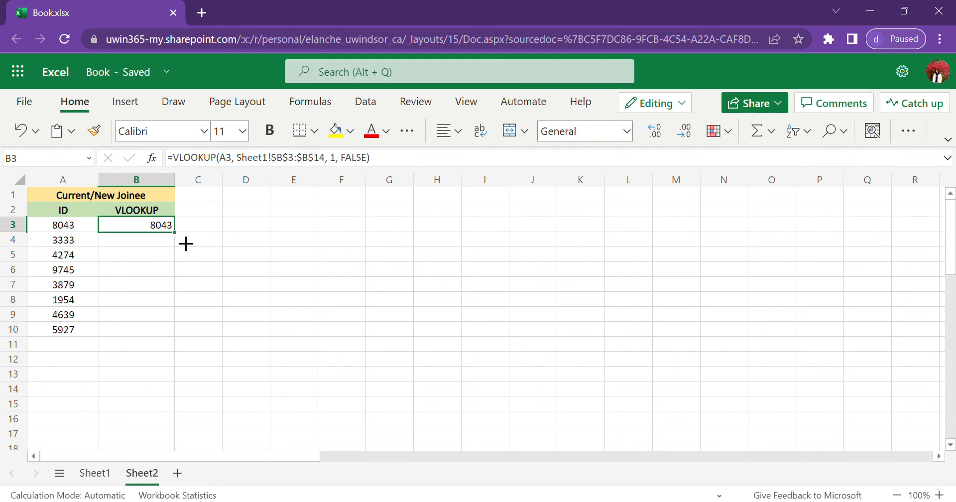
drag(186, 244, 182, 332)
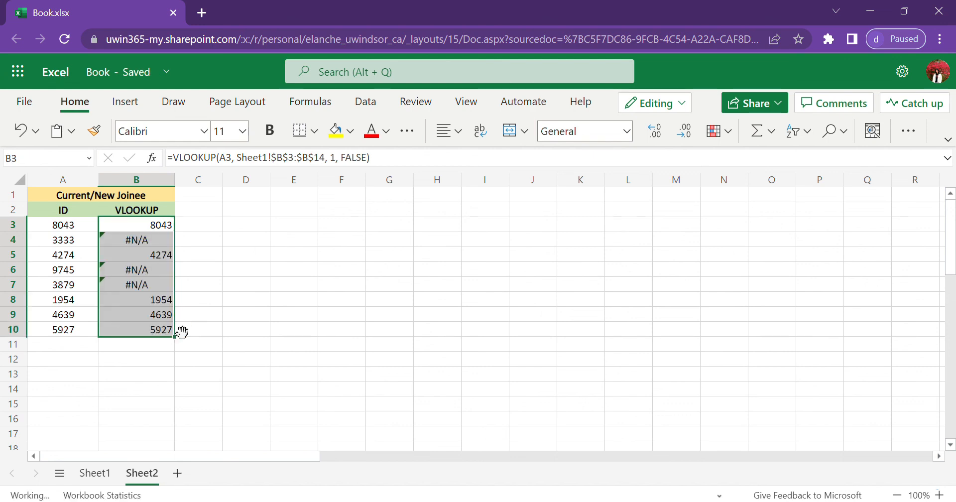
click(216, 311)
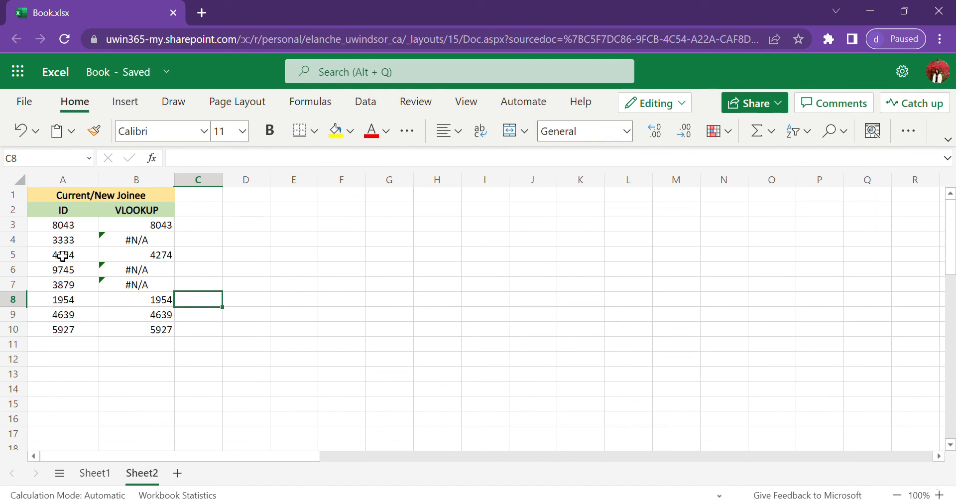
Step: Check whether the ID in Sheet2 cell A4 occurs in the ID column of Sheet1
click(75, 244)
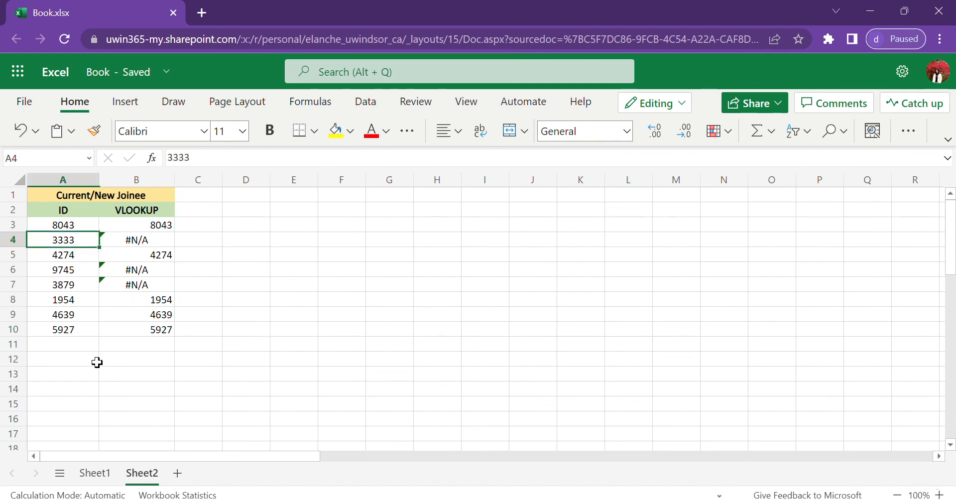
click(96, 475)
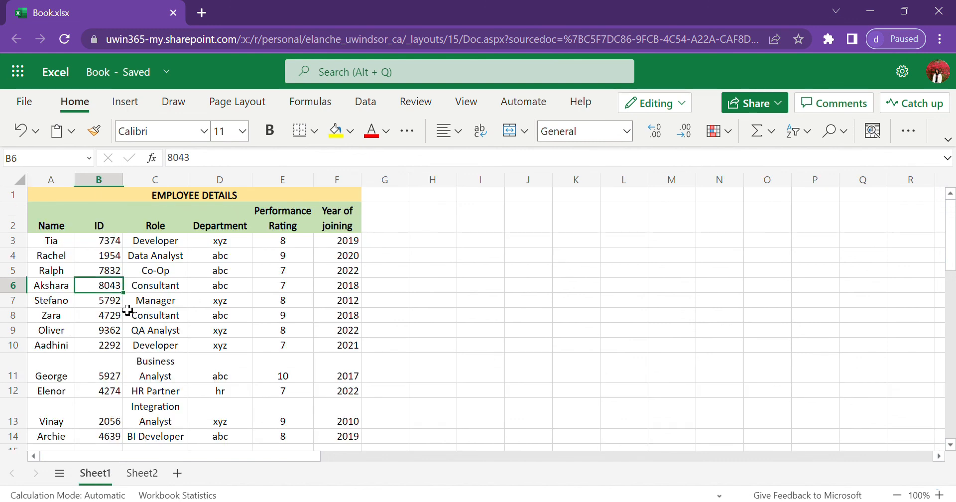
click(142, 475)
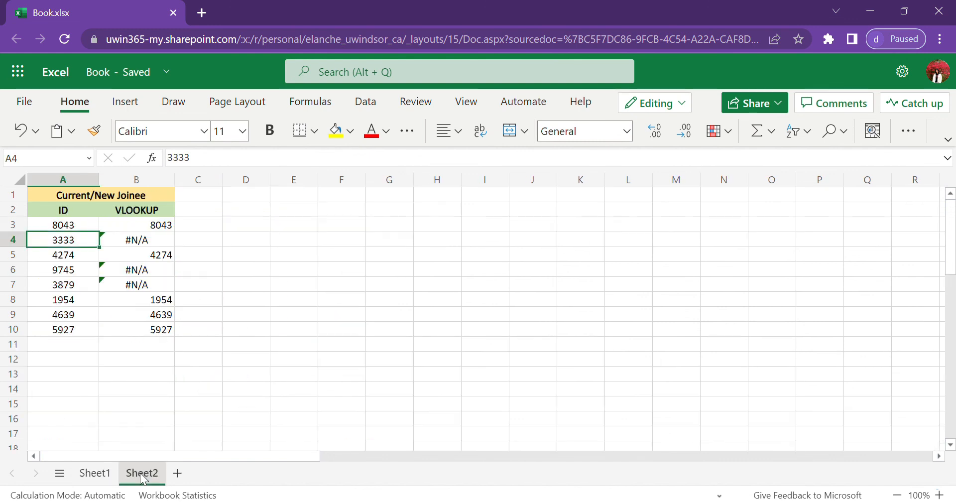